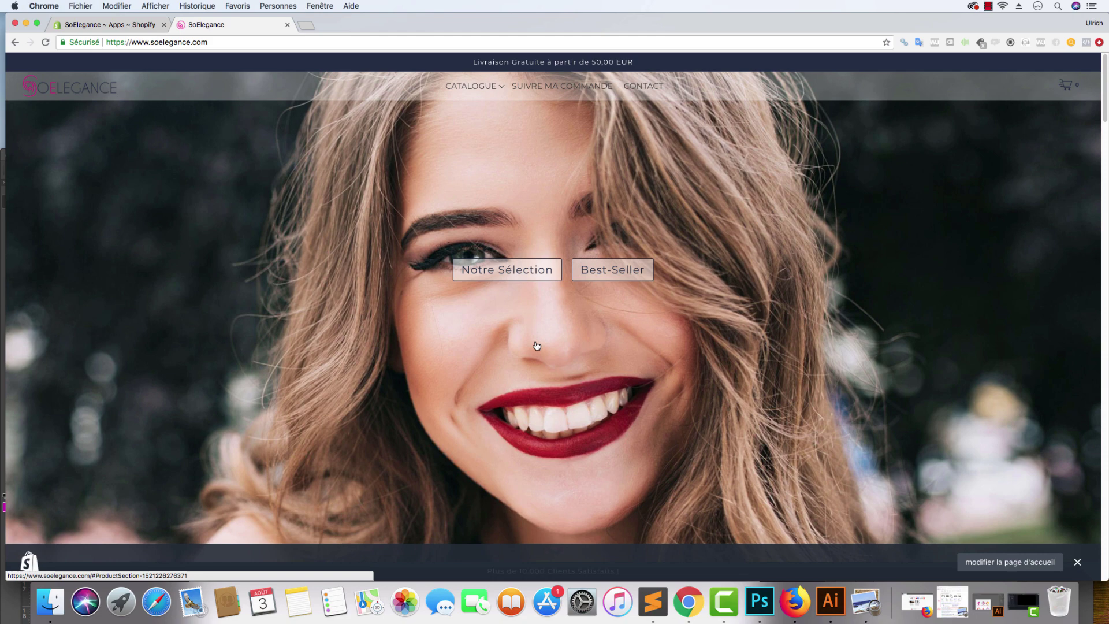
# Switch to the Shopify admin and open the Tracking Elite configuration from the installed apps
pyautogui.click(127, 28)
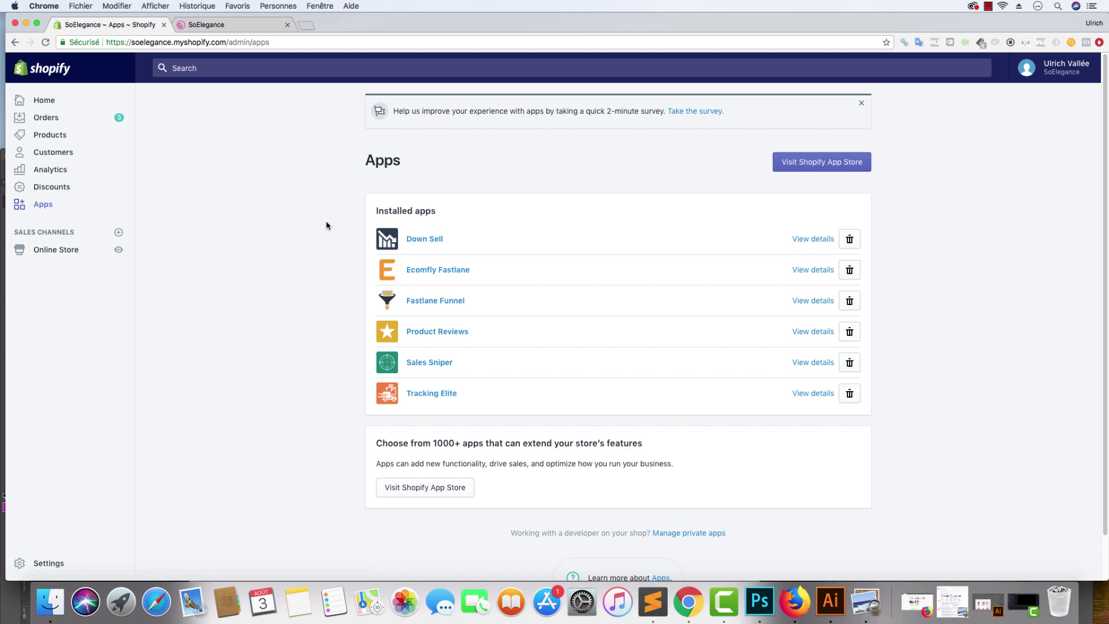
pyautogui.click(436, 395)
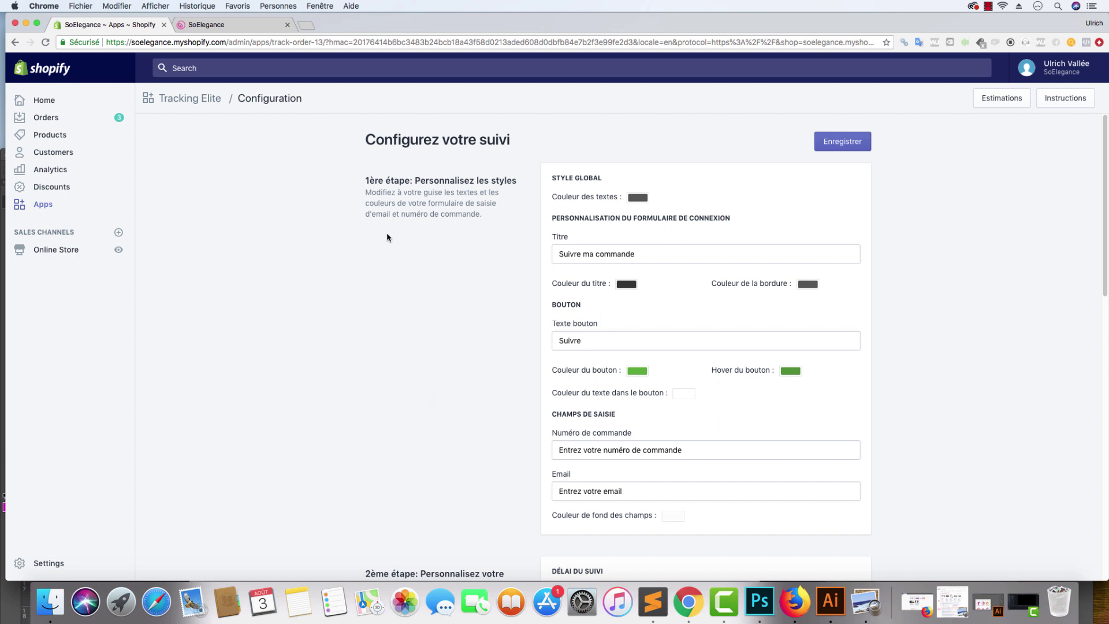
# Compare the storefront's Suivre ma commande page title with the login form's Titre setting in Tracking Elite
pyautogui.click(256, 26)
pyautogui.click(543, 88)
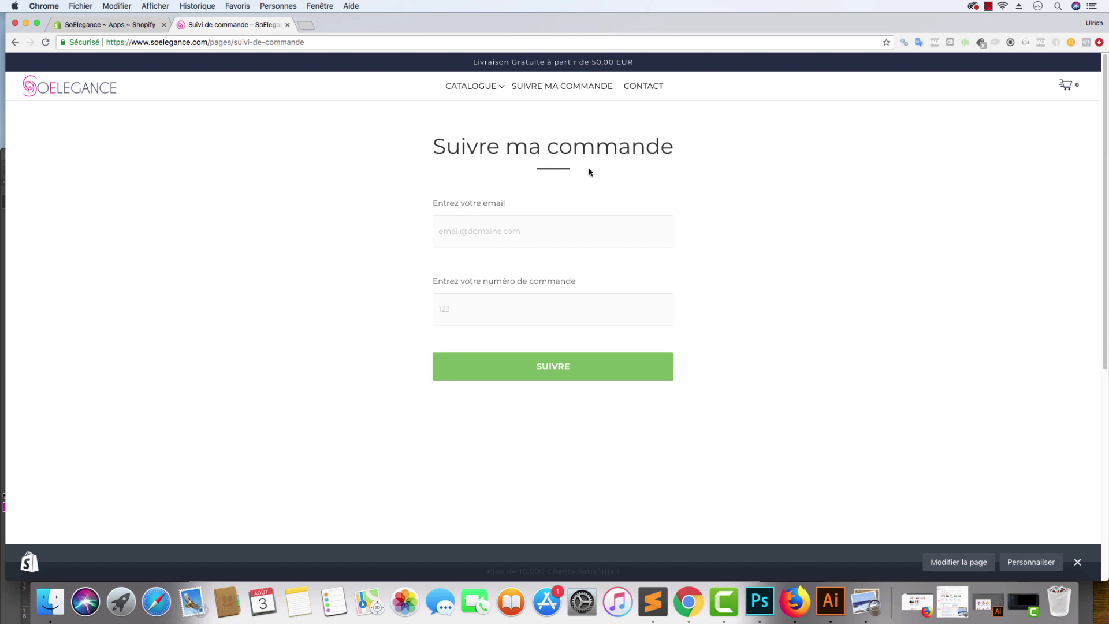
pyautogui.moveTo(590, 171); pyautogui.dragTo(434, 140)
pyautogui.click(110, 27)
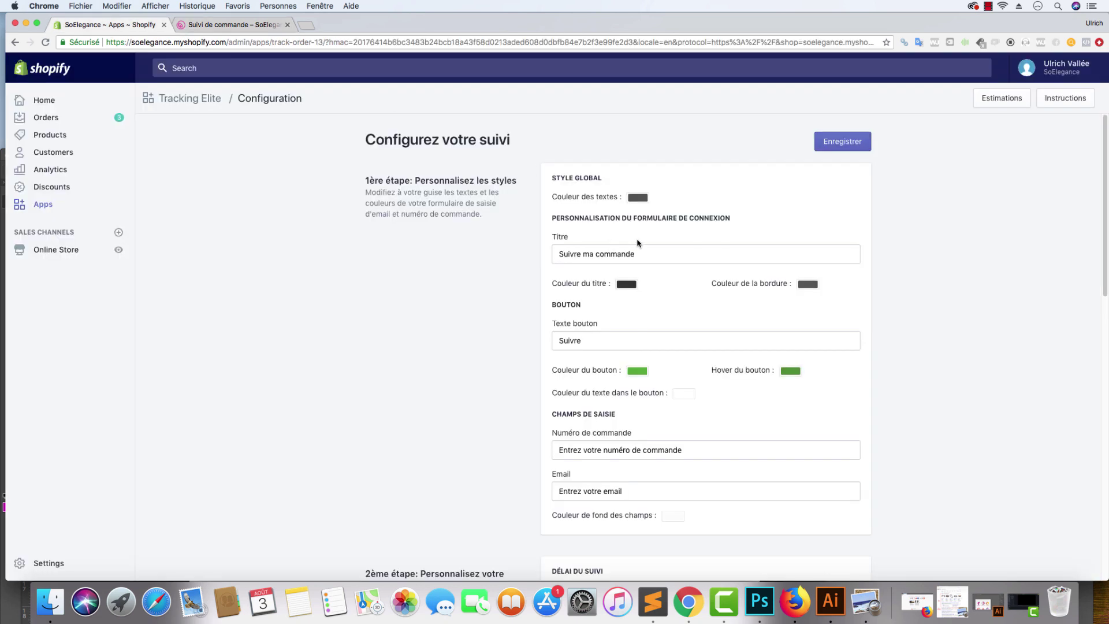
pyautogui.click(636, 254)
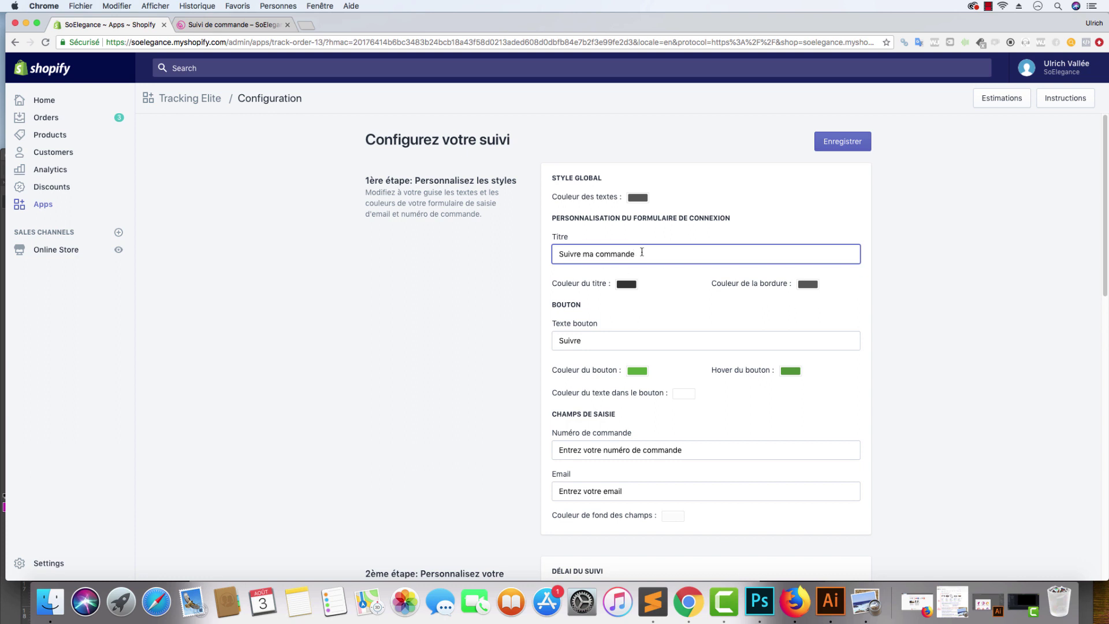
pyautogui.moveTo(640, 254); pyautogui.dragTo(500, 254)
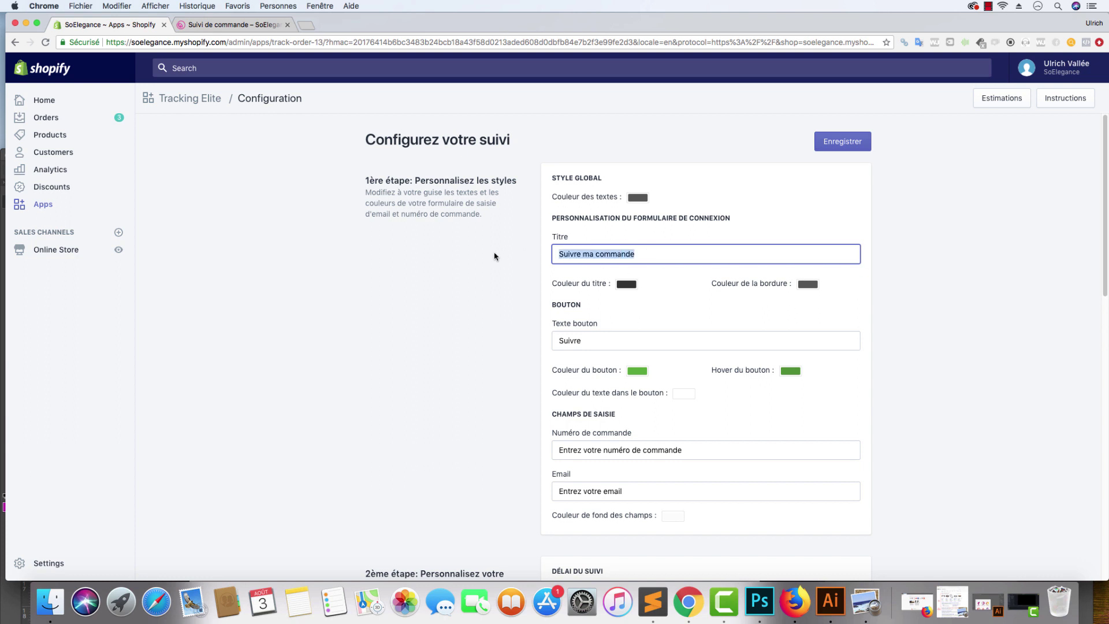
# Compare the button text and order number label settings with the tracking form on the storefront
pyautogui.click(590, 335)
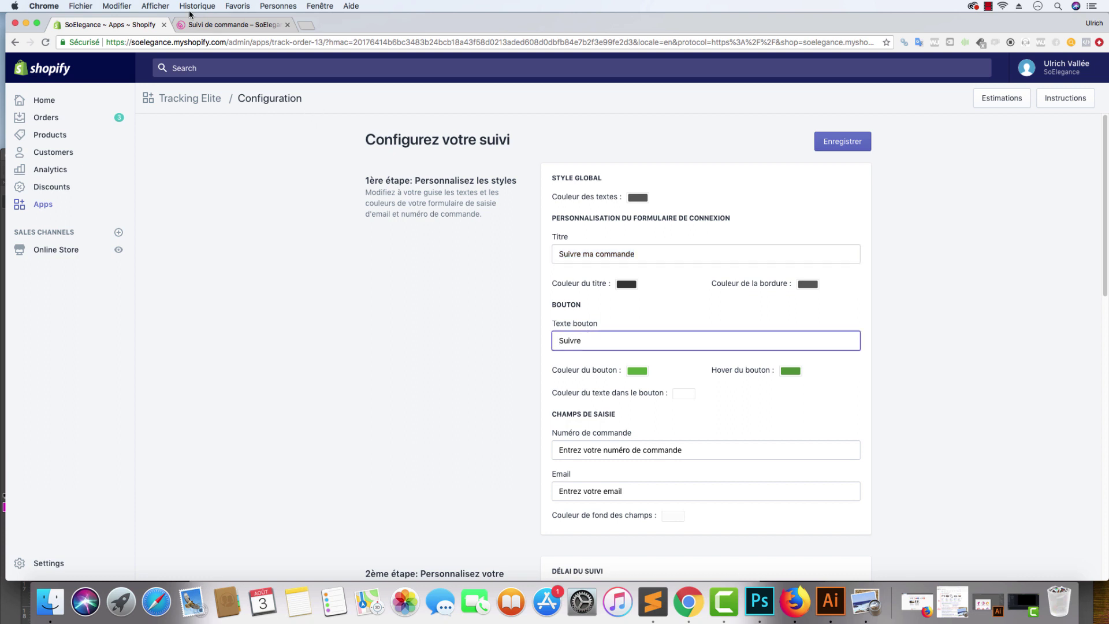
pyautogui.click(219, 26)
pyautogui.click(106, 24)
pyautogui.click(716, 449)
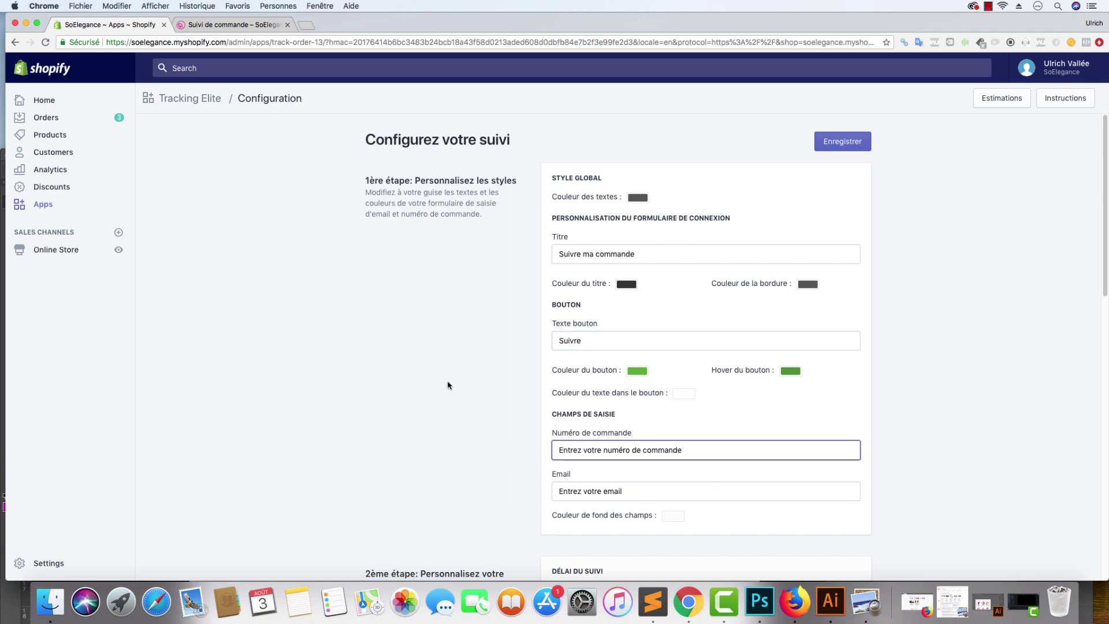
pyautogui.click(218, 28)
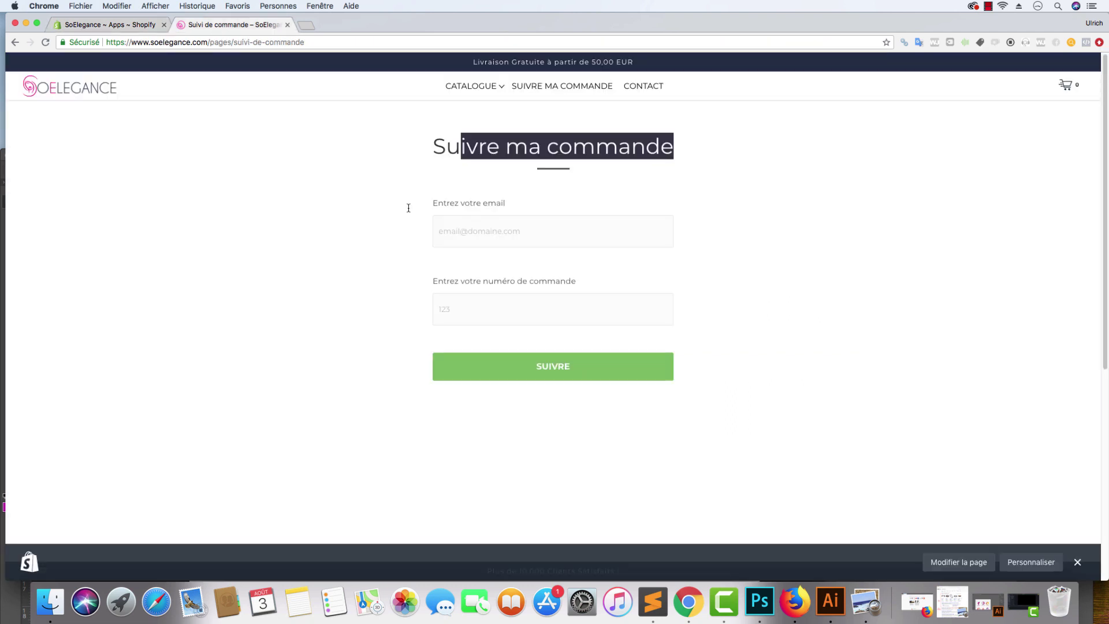
pyautogui.click(122, 29)
# Set the Après Retard estimate in the tracking delay settings to 13 to 15 days
pyautogui.scroll(-1, 546, 425)
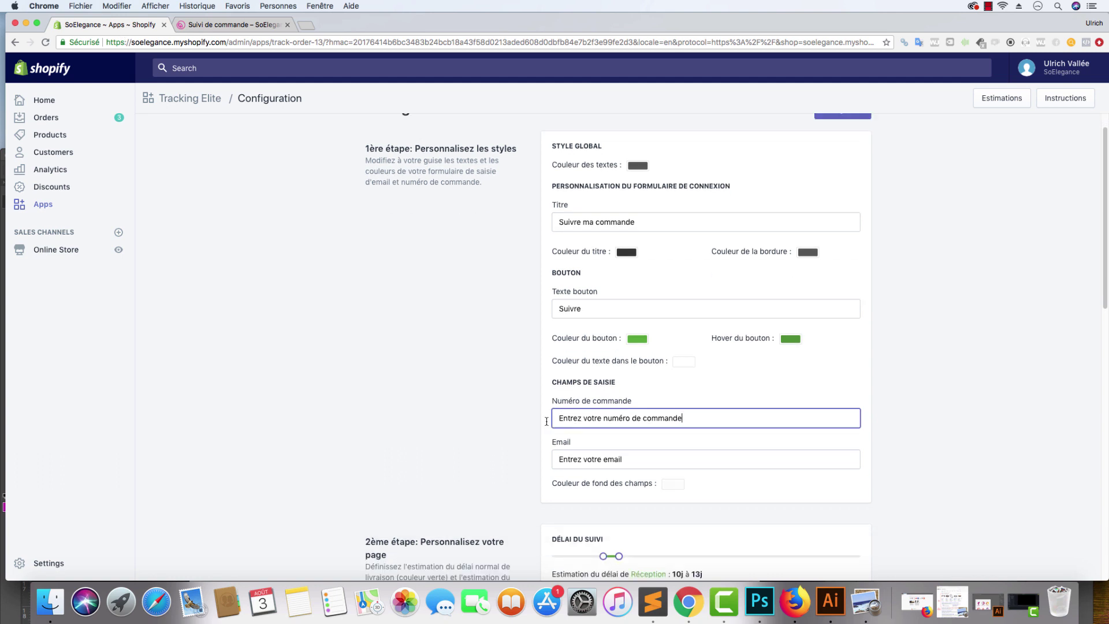
pyautogui.scroll(-10, 478, 382)
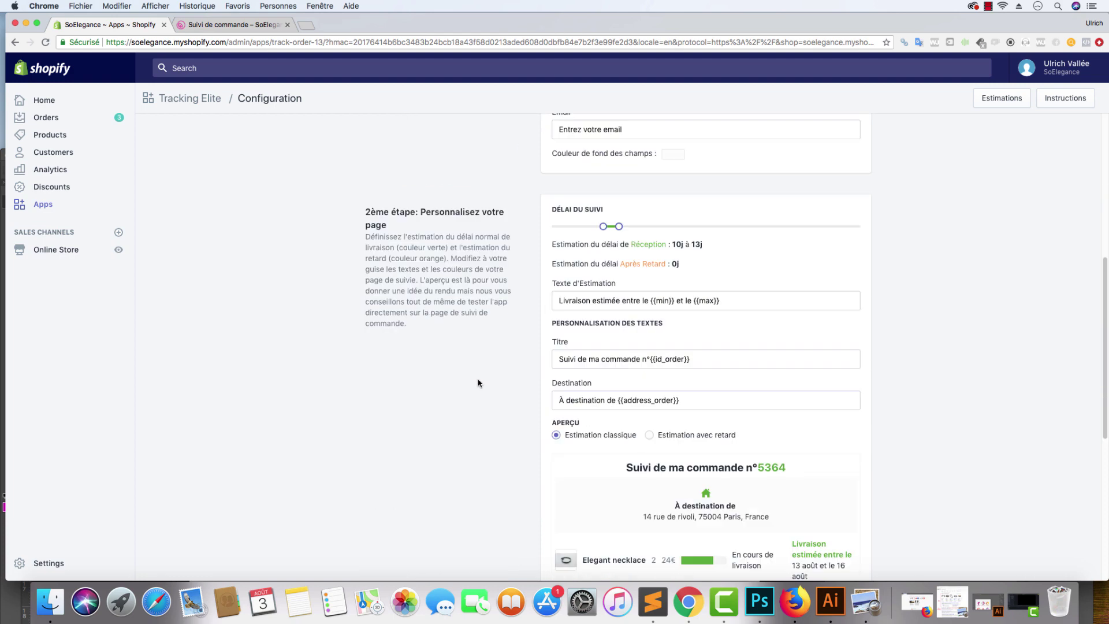
pyautogui.scroll(-10, 549, 330)
pyautogui.scroll(13, 546, 338)
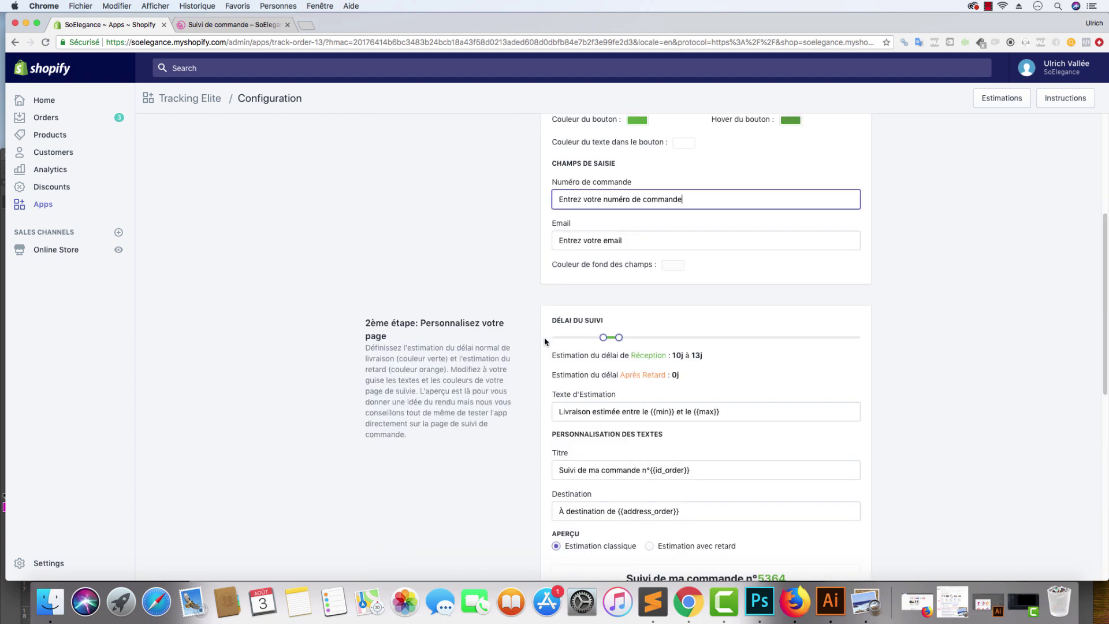
pyautogui.scroll(-5, 545, 341)
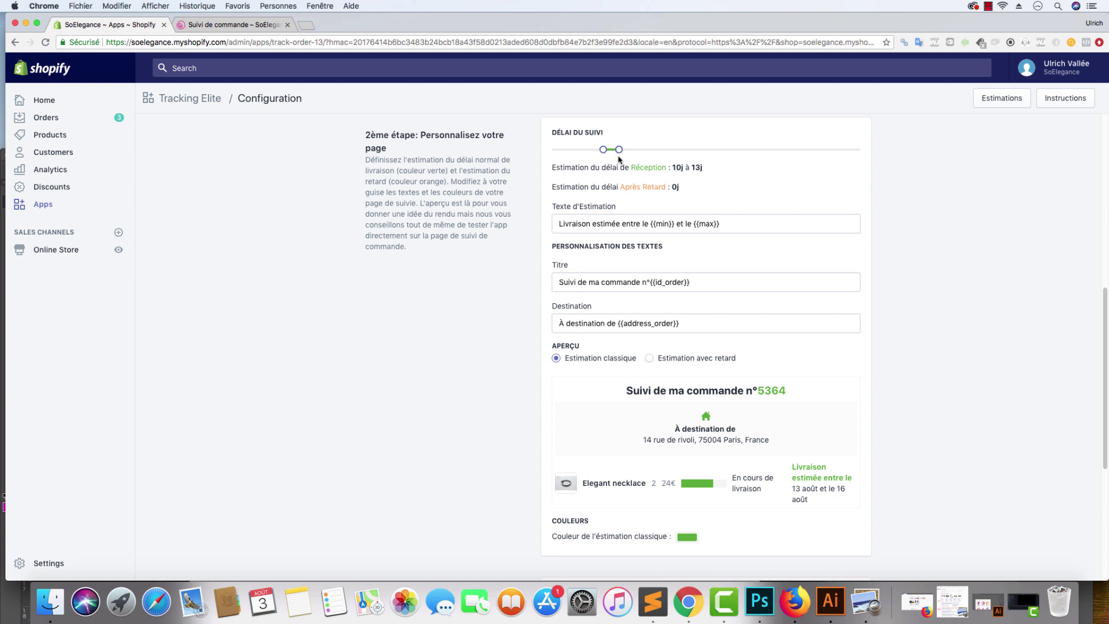
pyautogui.moveTo(619, 151); pyautogui.dragTo(635, 156)
pyautogui.moveTo(606, 149)
# Examine the {{min}} placeholder in the delivery estimate text
pyautogui.click(652, 224)
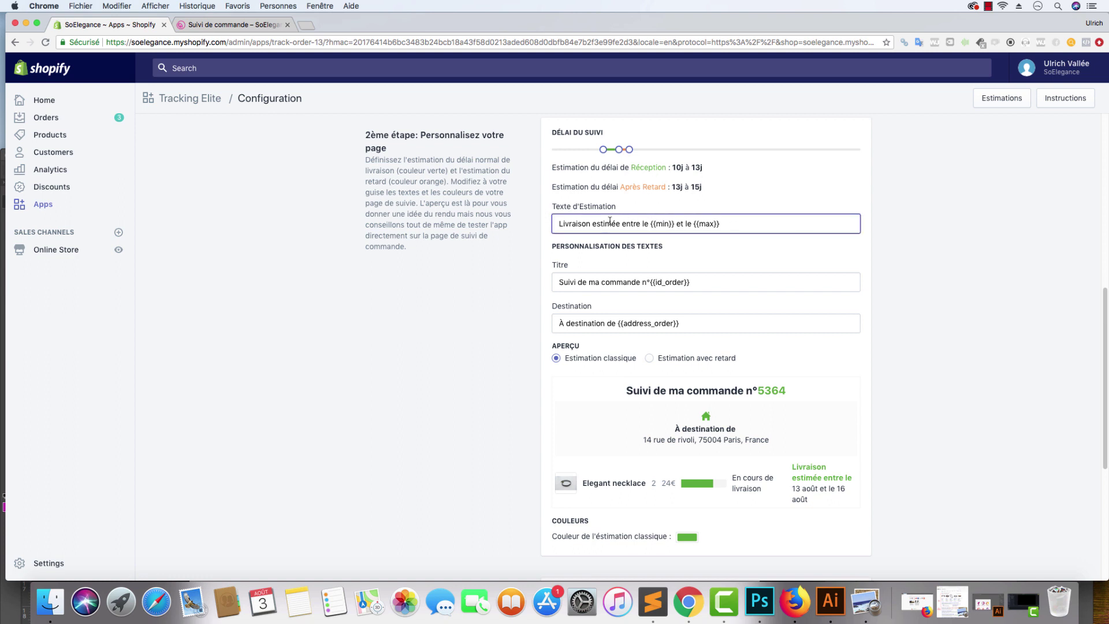
pyautogui.moveTo(675, 224); pyautogui.dragTo(650, 224)
pyautogui.click(522, 277)
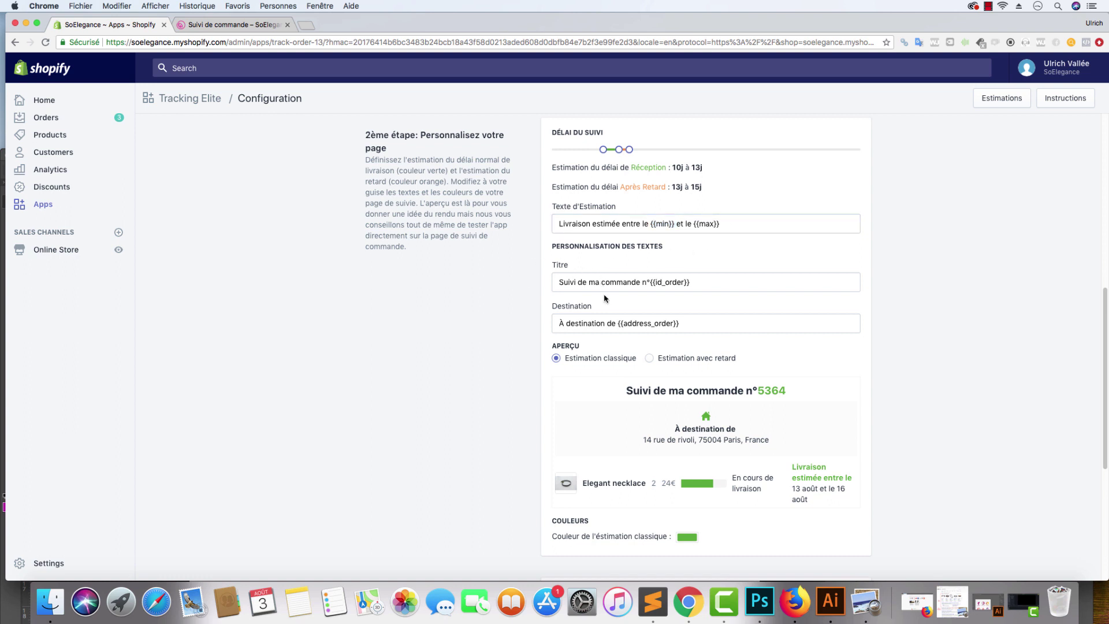
# Look up a test order on the storefront's tracking page using the customer's e-mail and order number
pyautogui.click(239, 29)
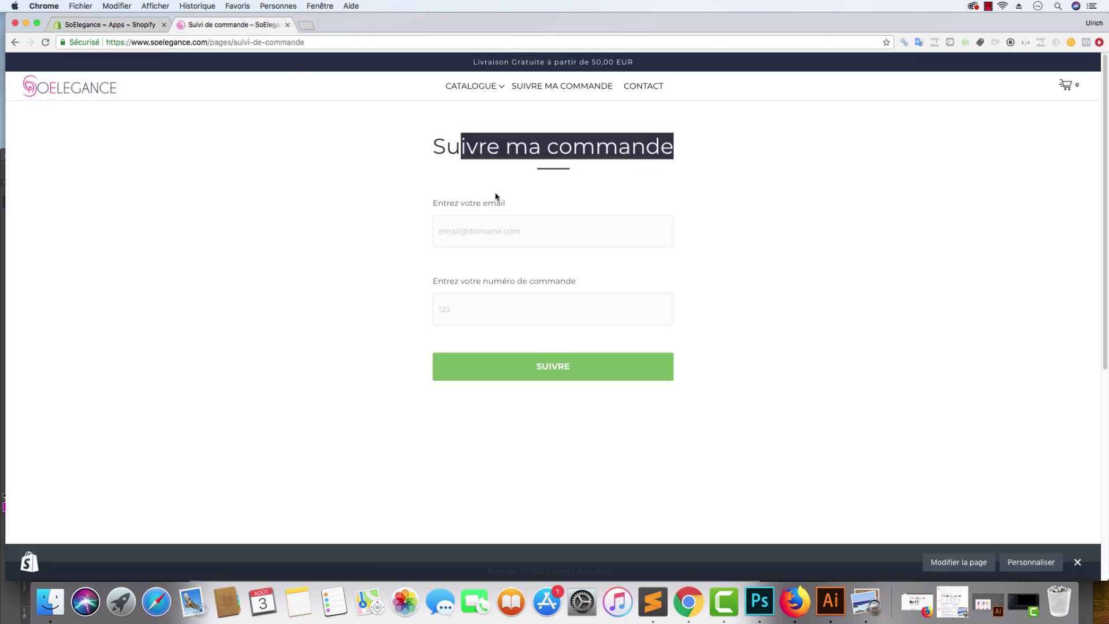
pyautogui.click(499, 228)
pyautogui.click(498, 267)
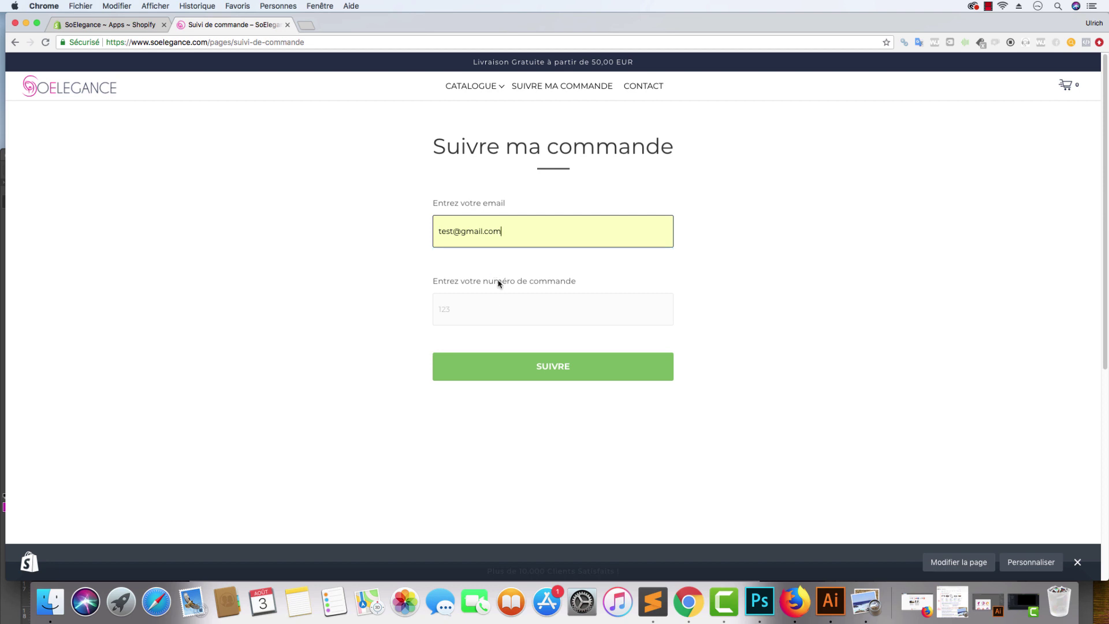
pyautogui.click(508, 304)
pyautogui.write('1004')
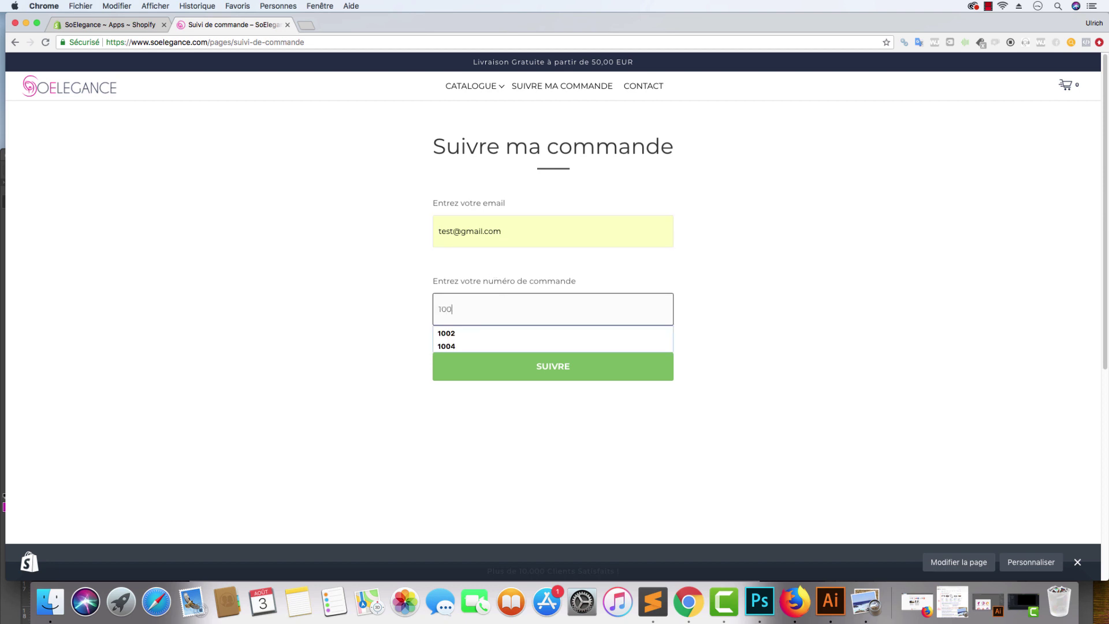
pyautogui.click(546, 369)
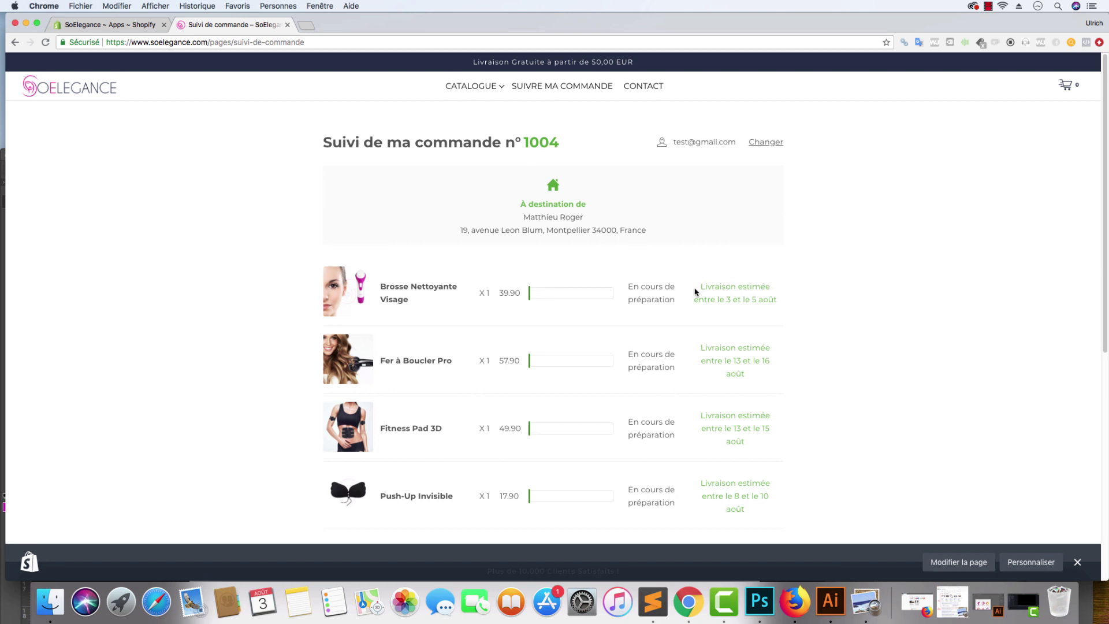
# Examine the delivery estimate shown for the Brosse Nettoyante Visage in the tracked order
pyautogui.moveTo(693, 289)
pyautogui.mouseDown()
pyautogui.moveTo(792, 301)
pyautogui.moveTo(693, 290)
pyautogui.mouseUp()
pyautogui.click(795, 302)
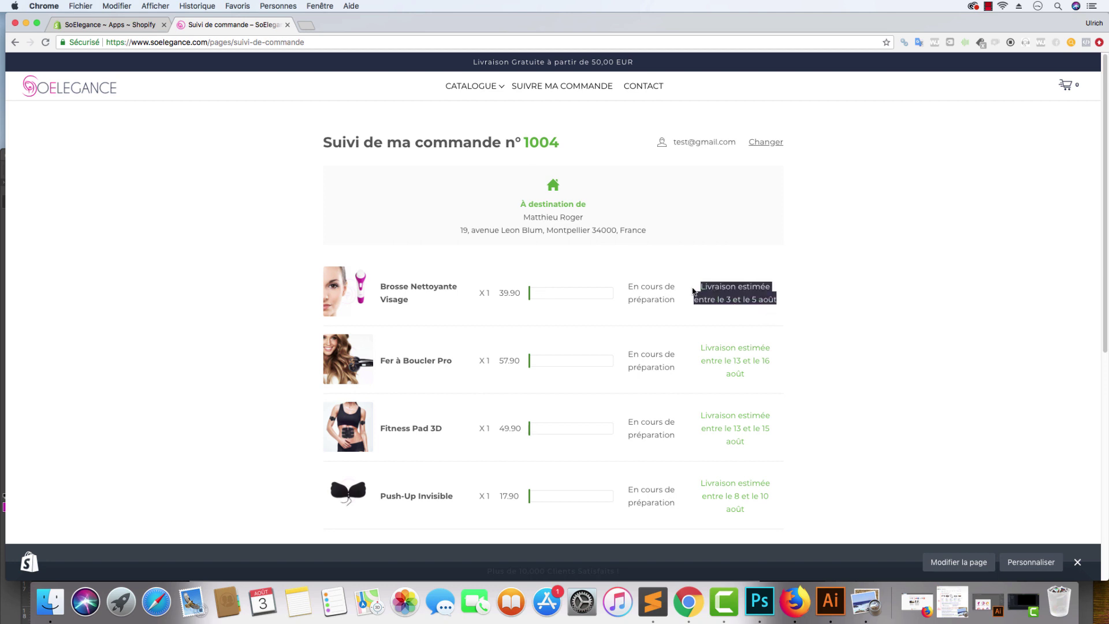
pyautogui.click(695, 291)
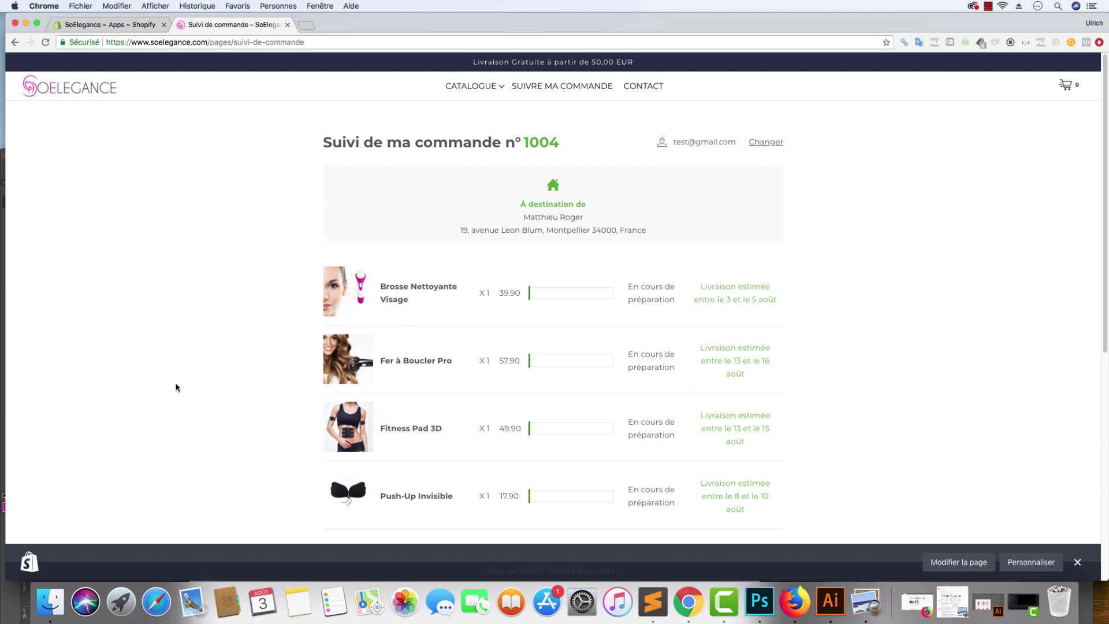
# Compare the estimate text and tracking title settings in Tracking Elite with those on the storefront's order tracking page
pyautogui.click(113, 26)
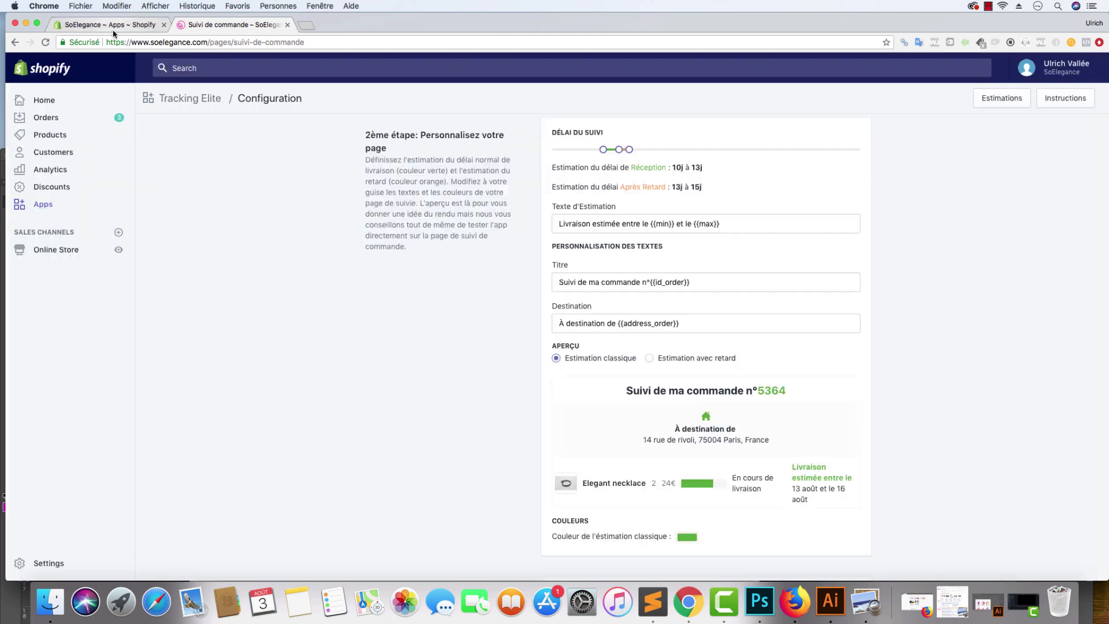
pyautogui.scroll(8, 748, 301)
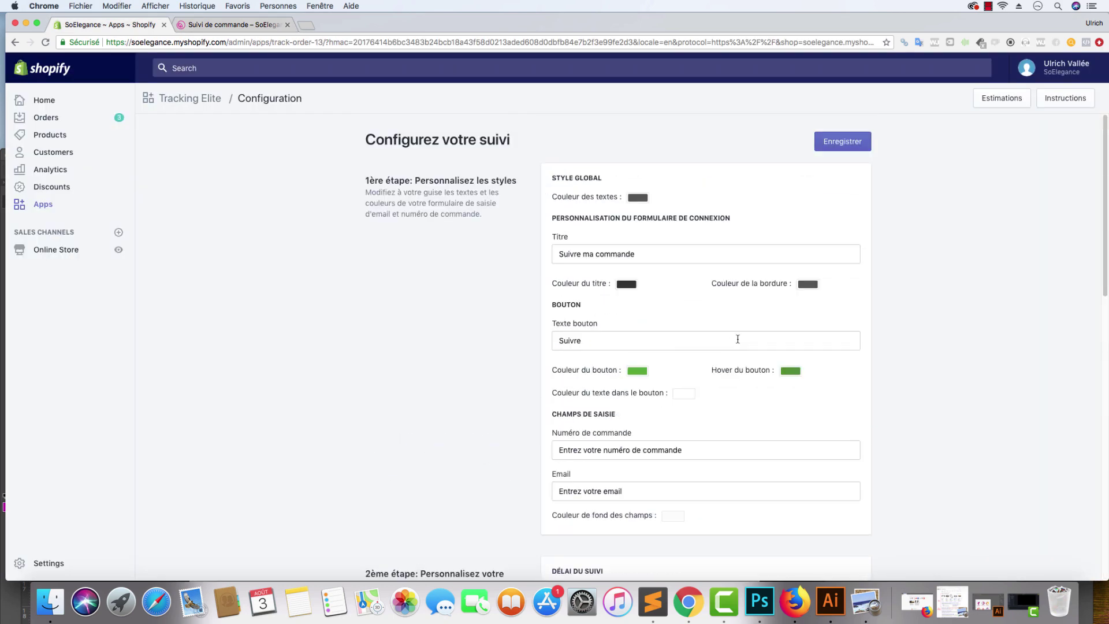
pyautogui.scroll(-10, 474, 307)
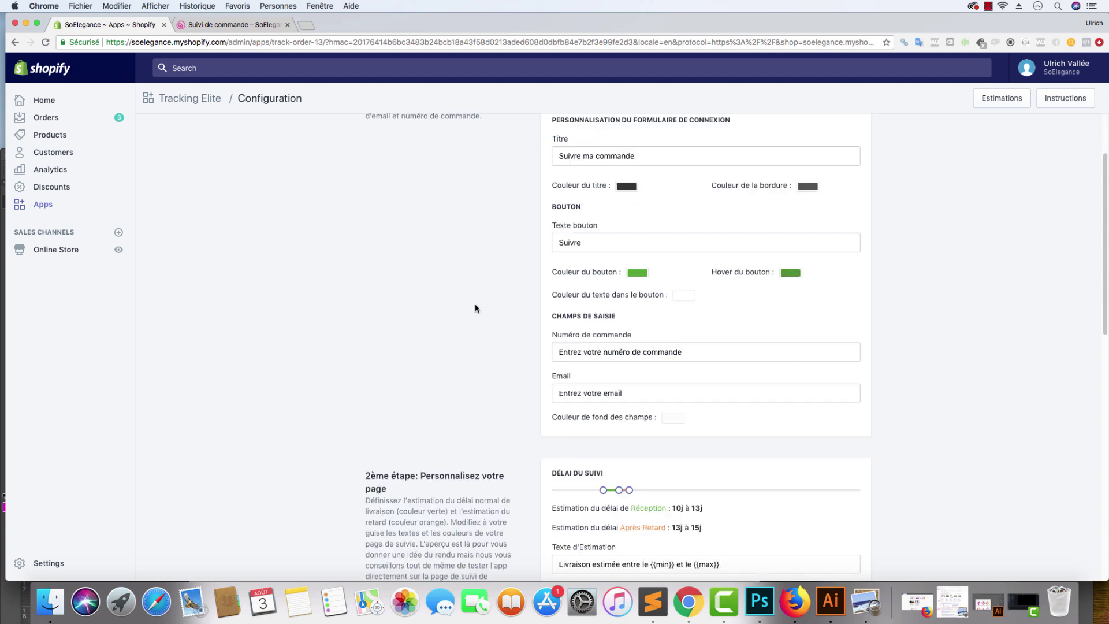
pyautogui.scroll(2, 471, 320)
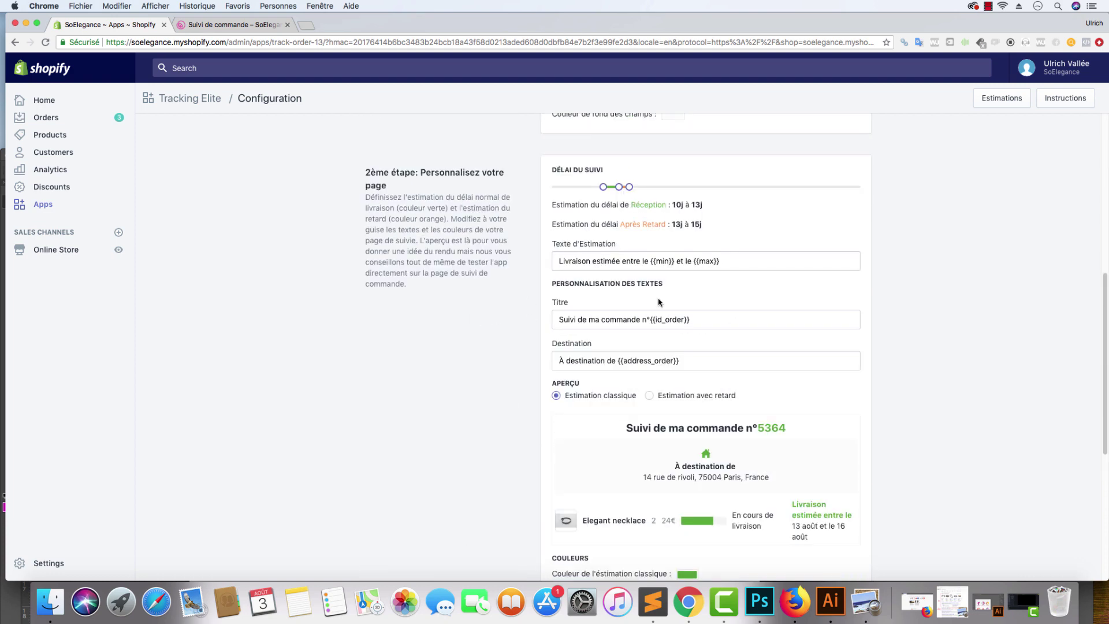
pyautogui.click(246, 33)
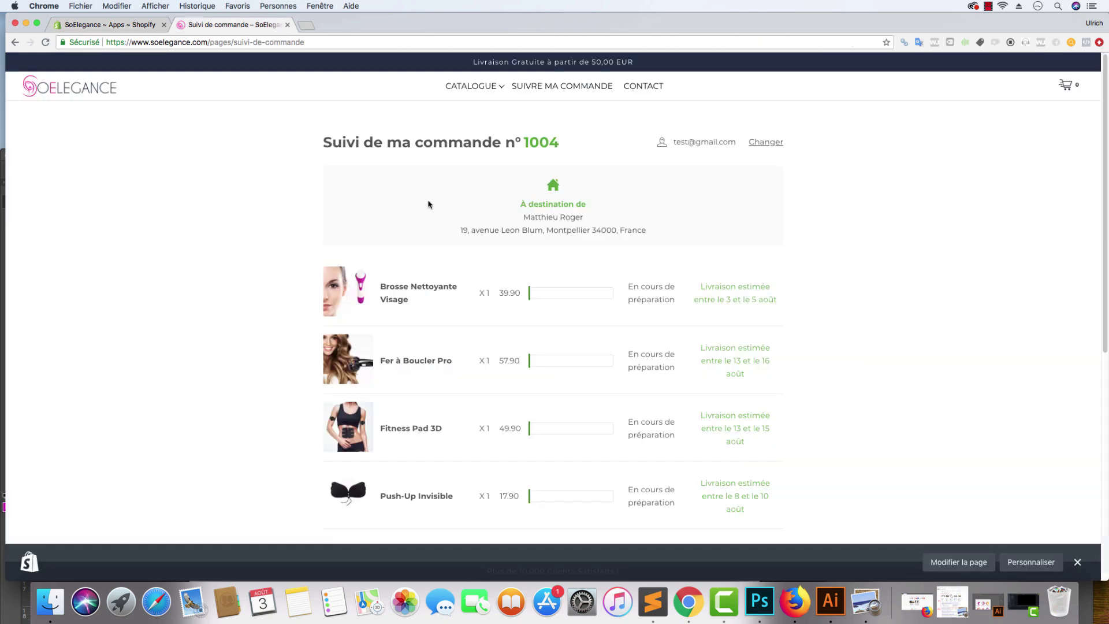
pyautogui.moveTo(700, 287); pyautogui.dragTo(752, 287)
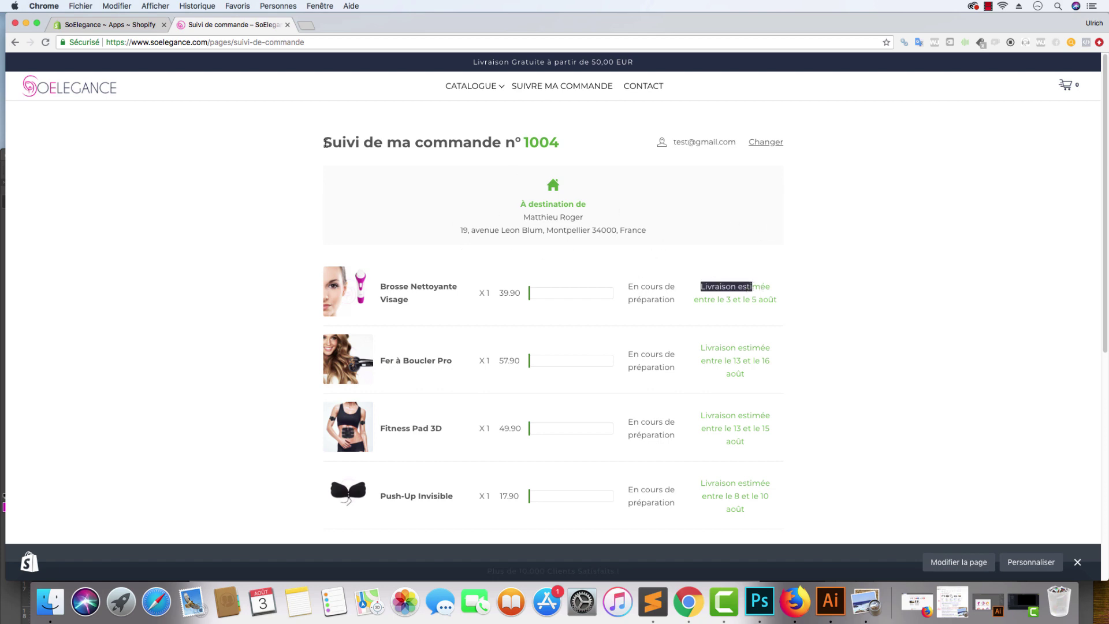
pyautogui.moveTo(324, 142); pyautogui.dragTo(482, 143)
pyautogui.click(119, 26)
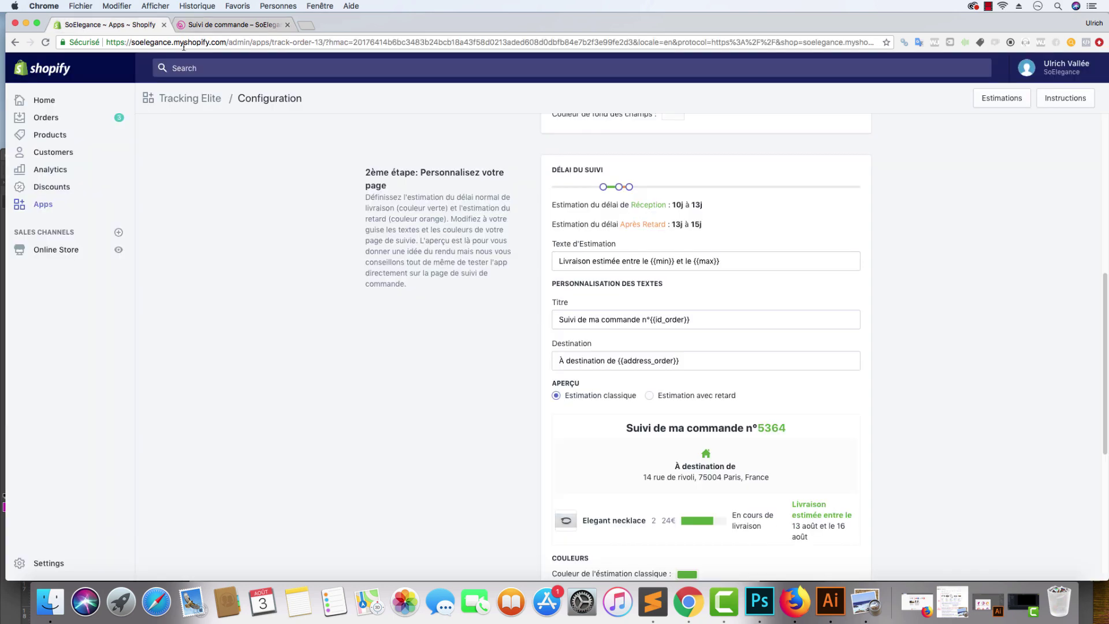
pyautogui.click(605, 320)
# Preview the tracking page with Estimation avec retard, and return the preview to Estimation classique
pyautogui.scroll(-3, 520, 364)
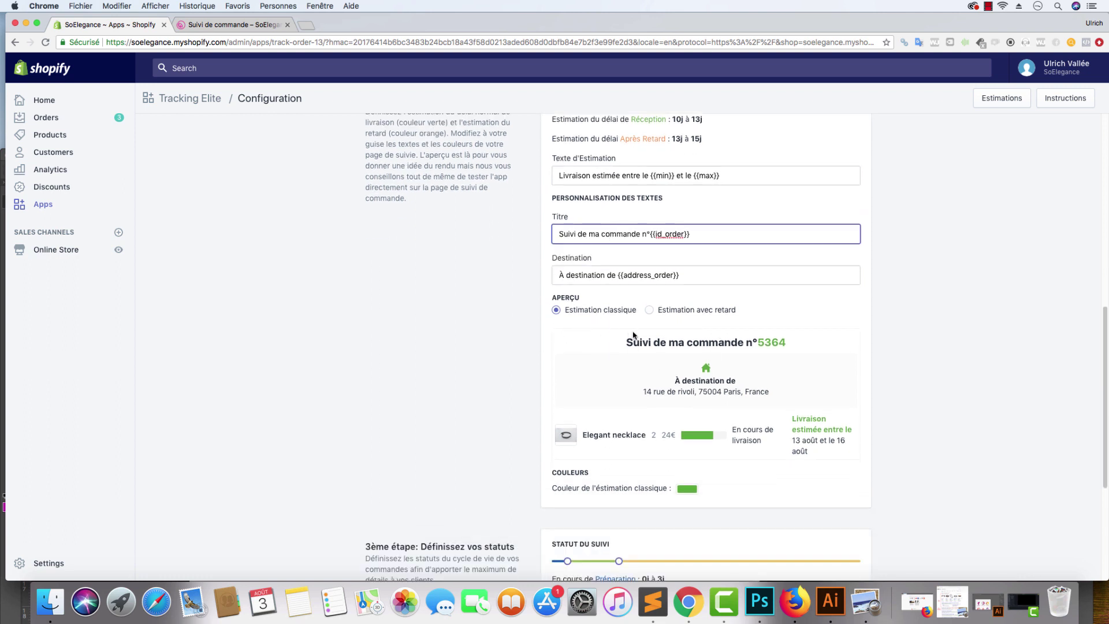
pyautogui.click(653, 310)
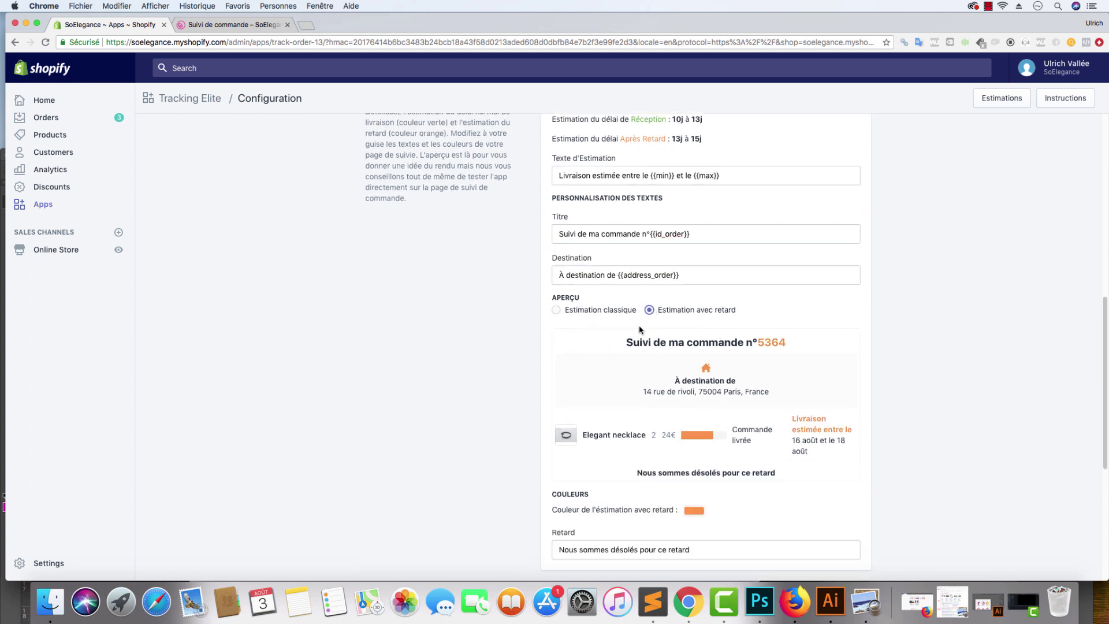
pyautogui.click(557, 311)
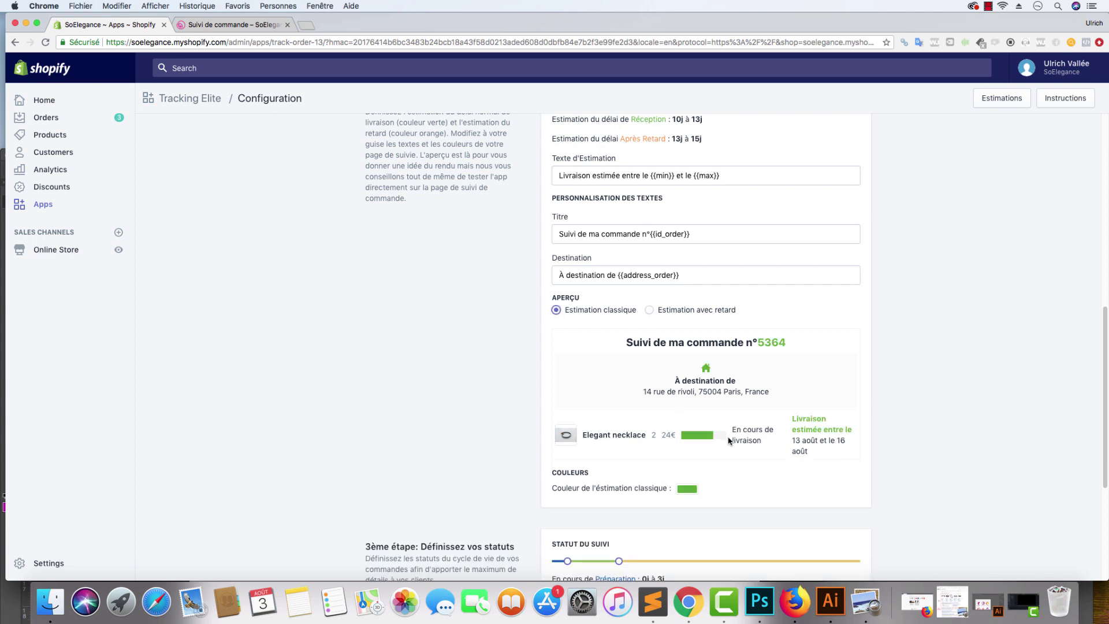
# Set the En cours de Livraison status to run from 3 to 15 days and save the tracking configuration
pyautogui.scroll(-5, 681, 428)
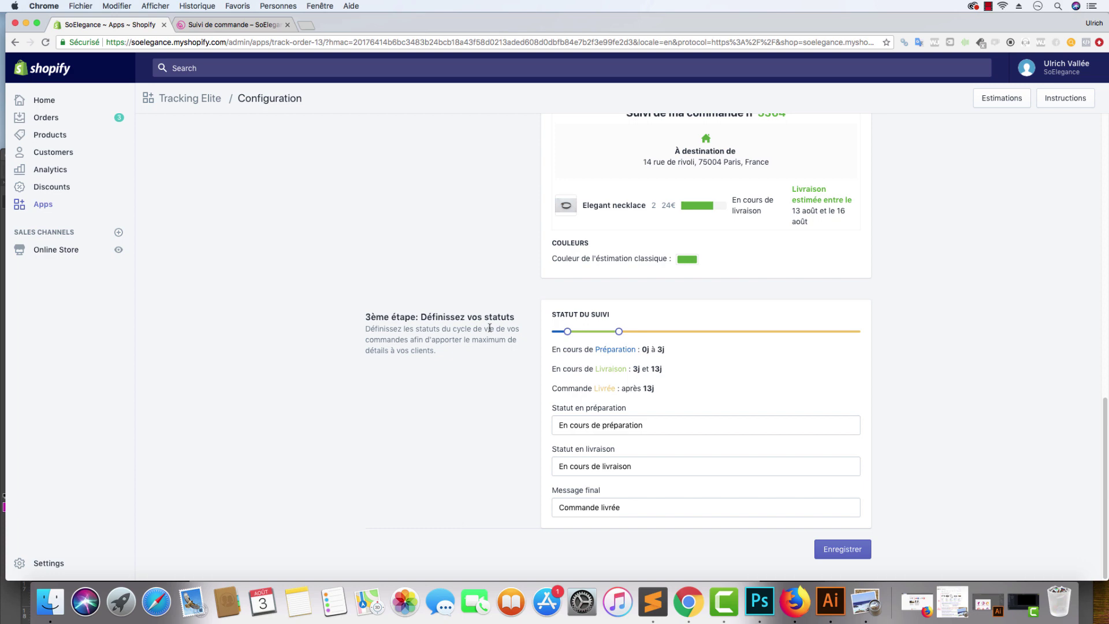
pyautogui.scroll(6, 615, 261)
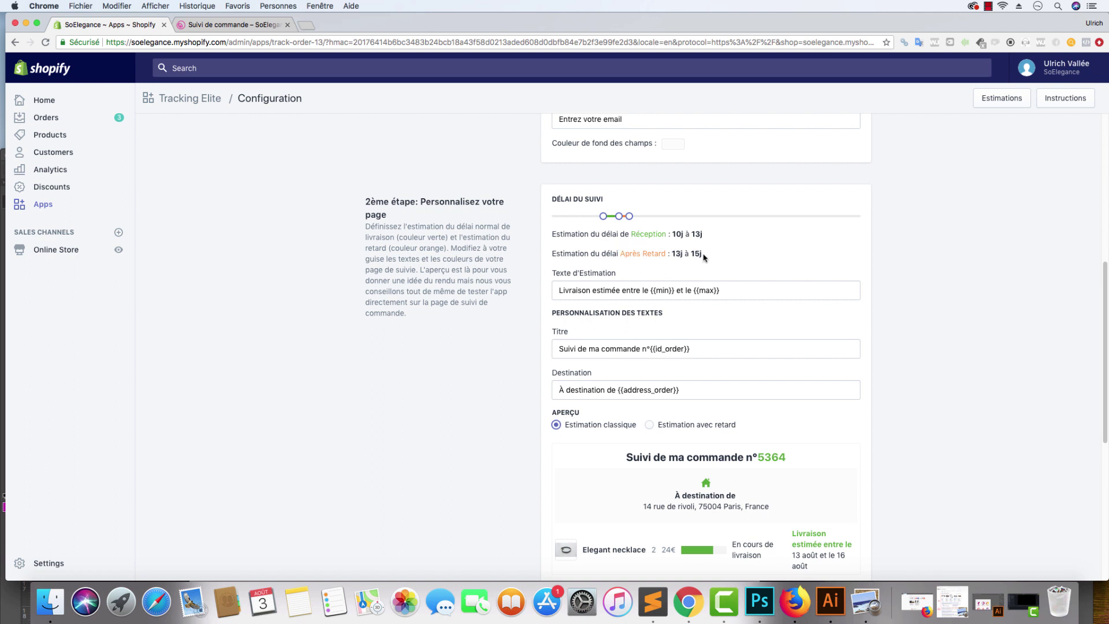
pyautogui.scroll(-6, 497, 336)
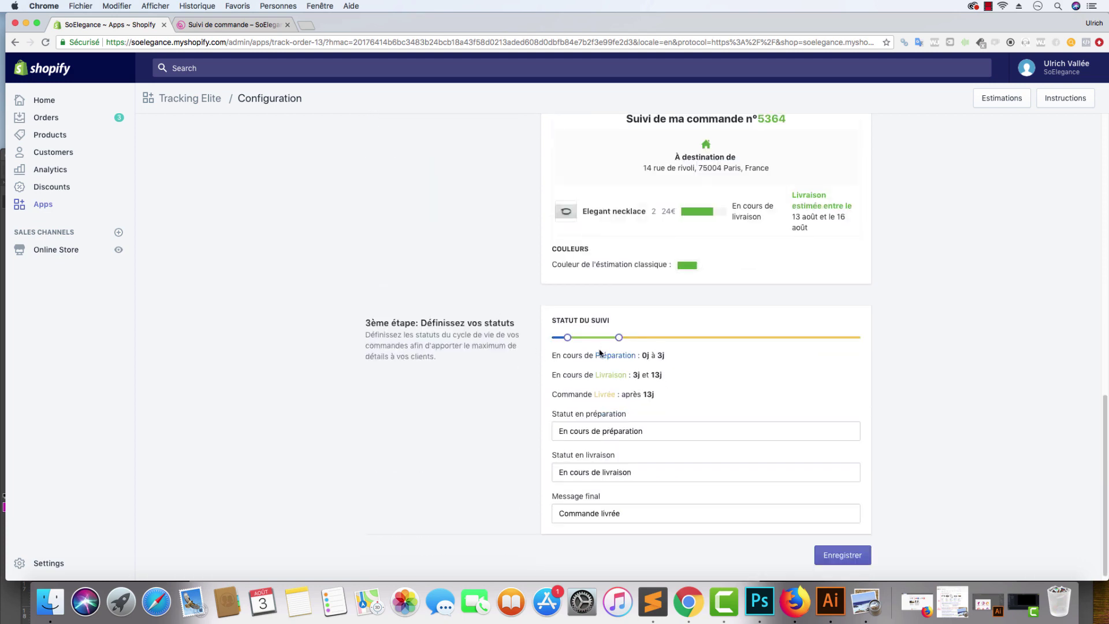
pyautogui.moveTo(619, 338); pyautogui.dragTo(628, 338)
pyautogui.click(869, 553)
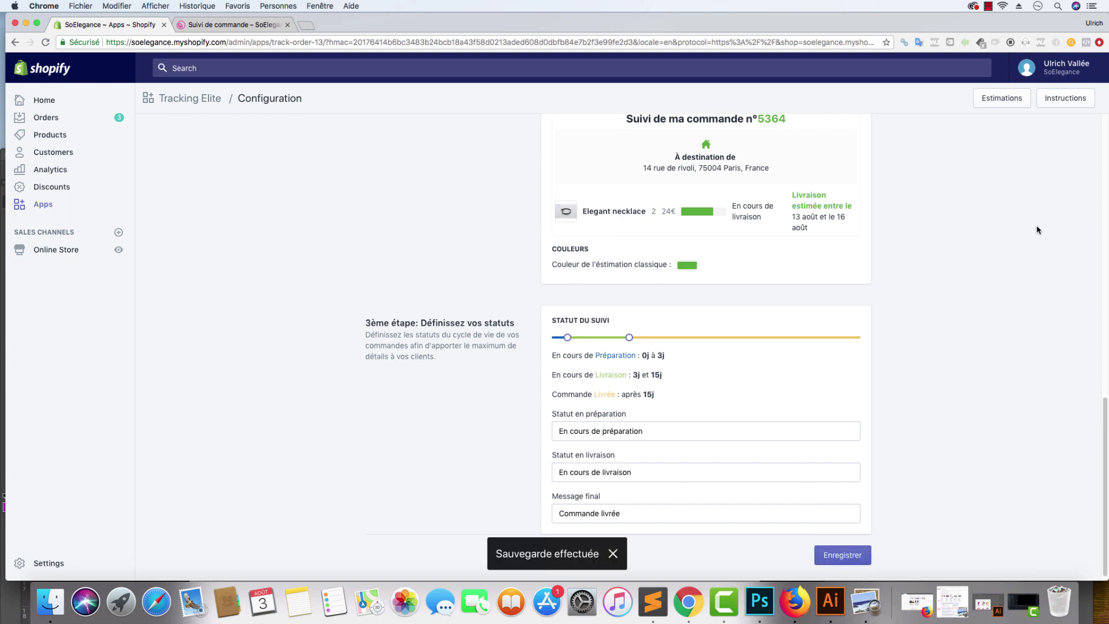
# Open the estimation for the Push-Up Invisible product and set its En cours de Livraison status to run from 3 to 8 days
pyautogui.click(1010, 105)
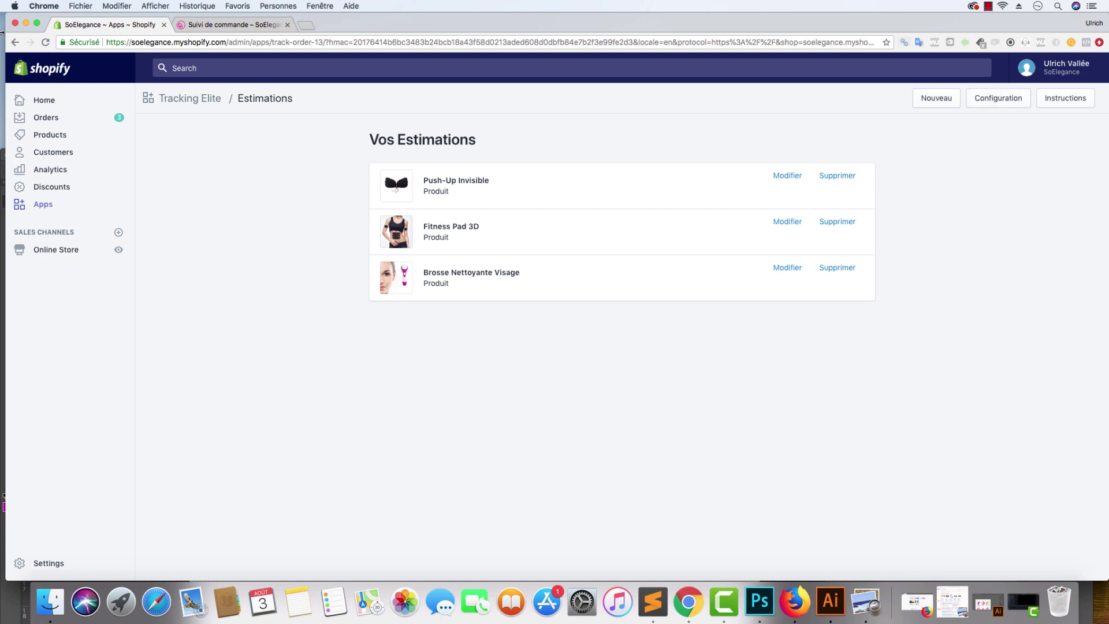
pyautogui.click(800, 176)
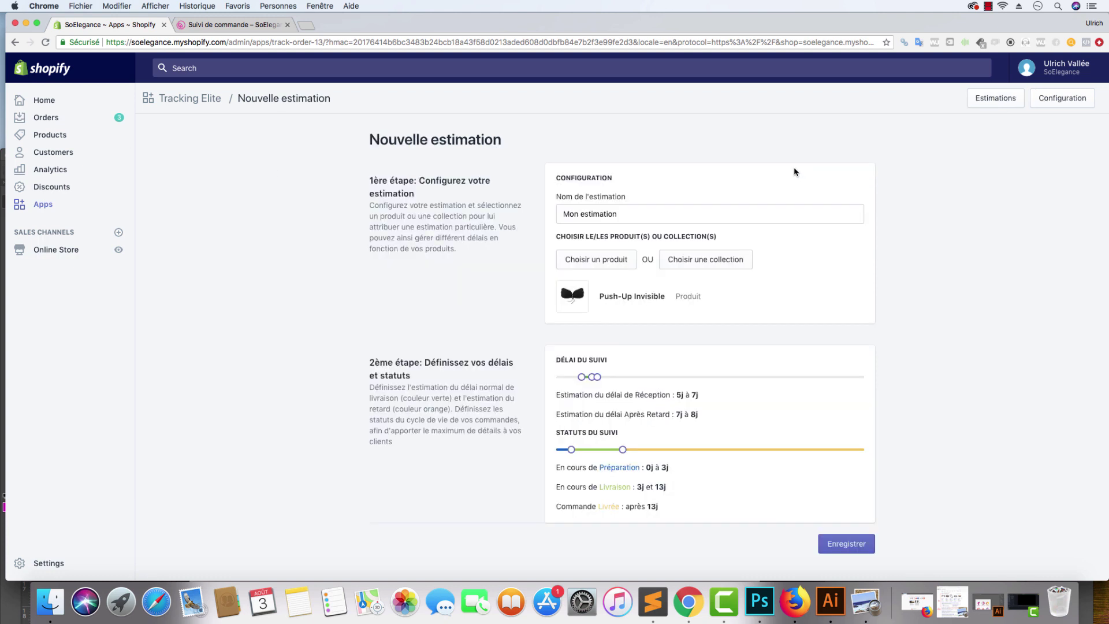
pyautogui.click(1003, 99)
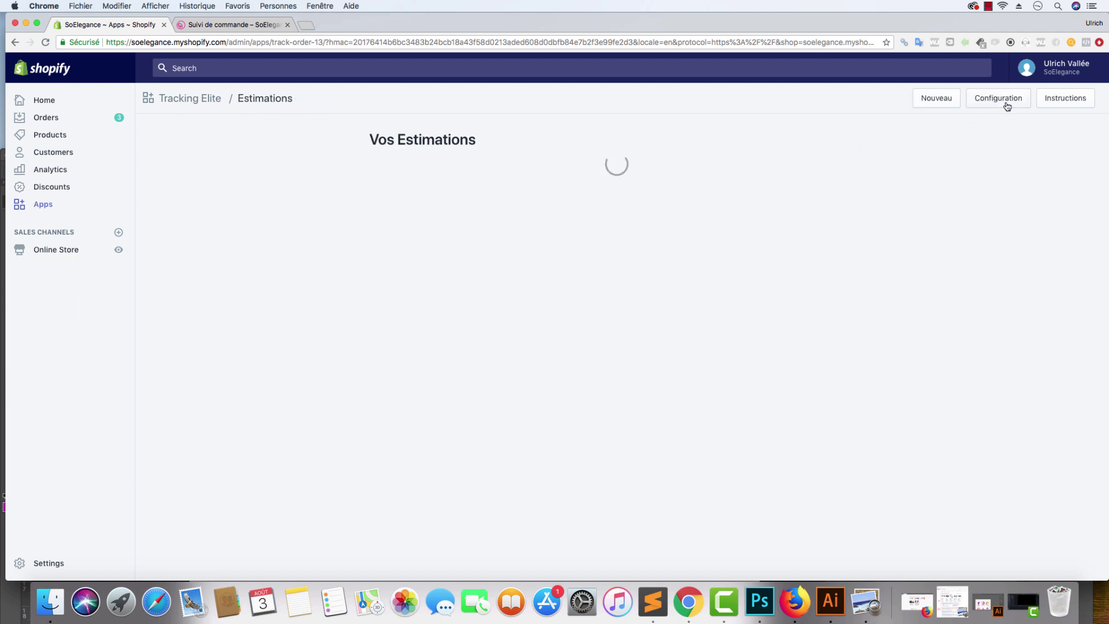
pyautogui.click(786, 175)
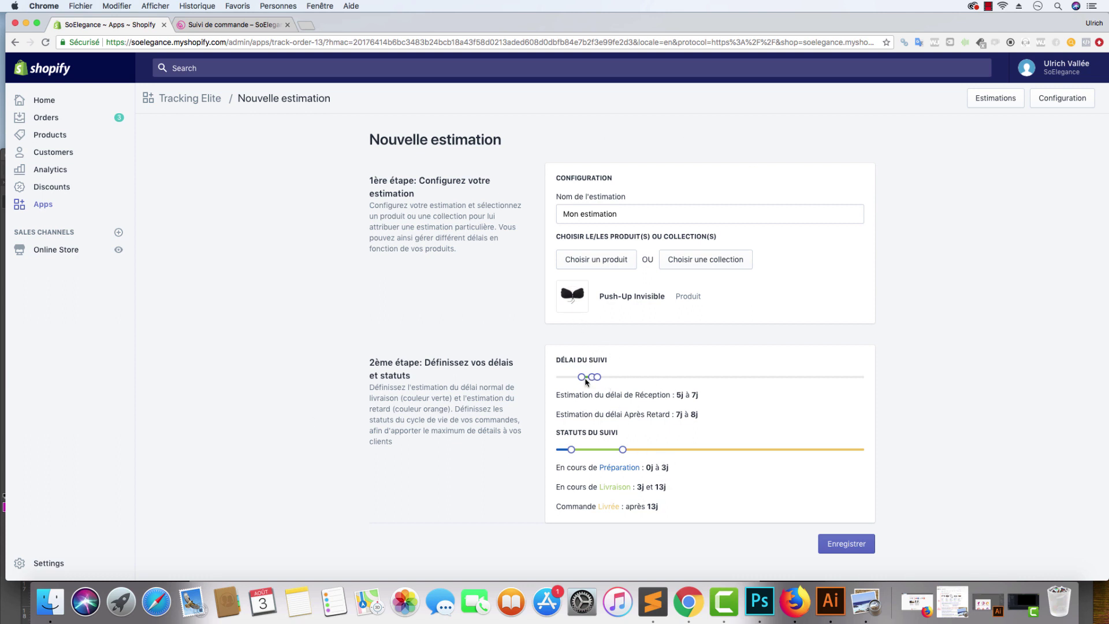
pyautogui.moveTo(583, 378)
pyautogui.moveTo(623, 449); pyautogui.dragTo(598, 450)
# Check the Push-Up Invisible's status and delivery estimate on the storefront's order tracking page, and return to its estimation settings
pyautogui.click(261, 23)
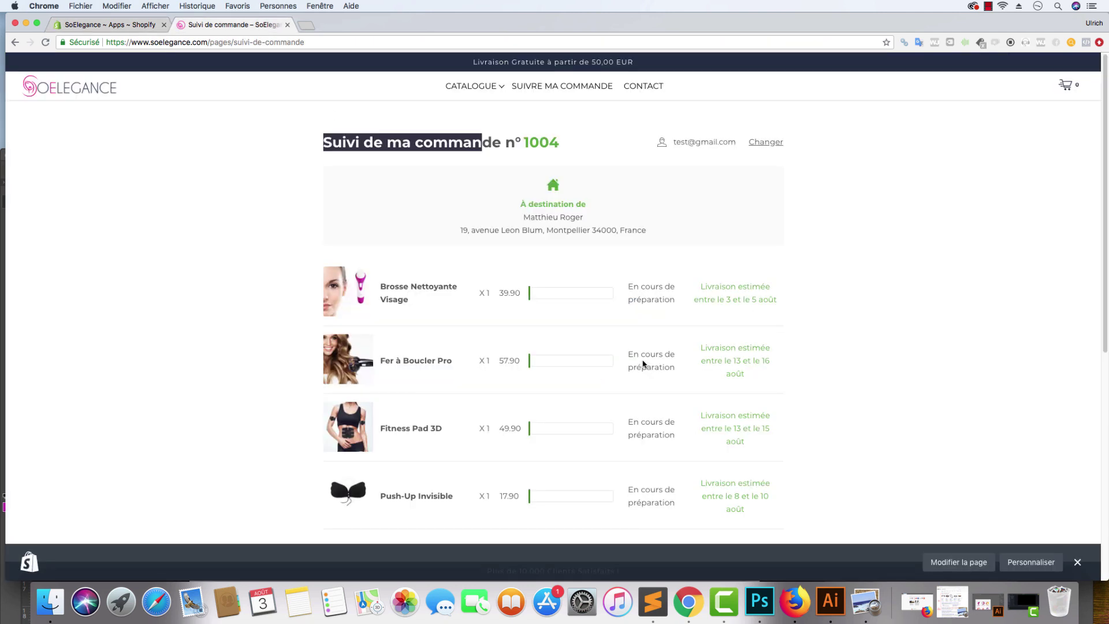
pyautogui.click(86, 23)
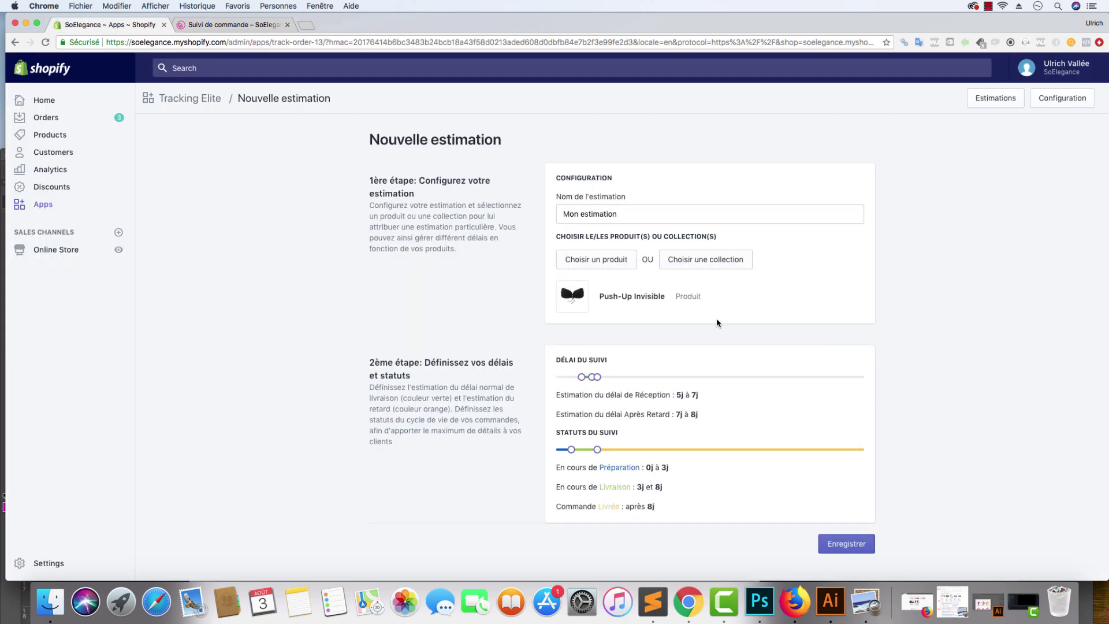